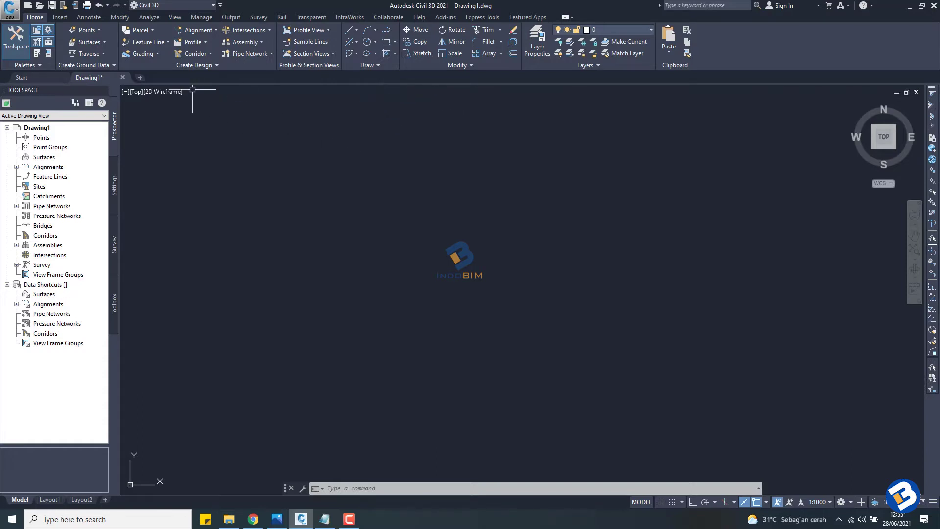
# - Open and close the application menu twice to review its recent documents list
pyautogui.click(14, 14)
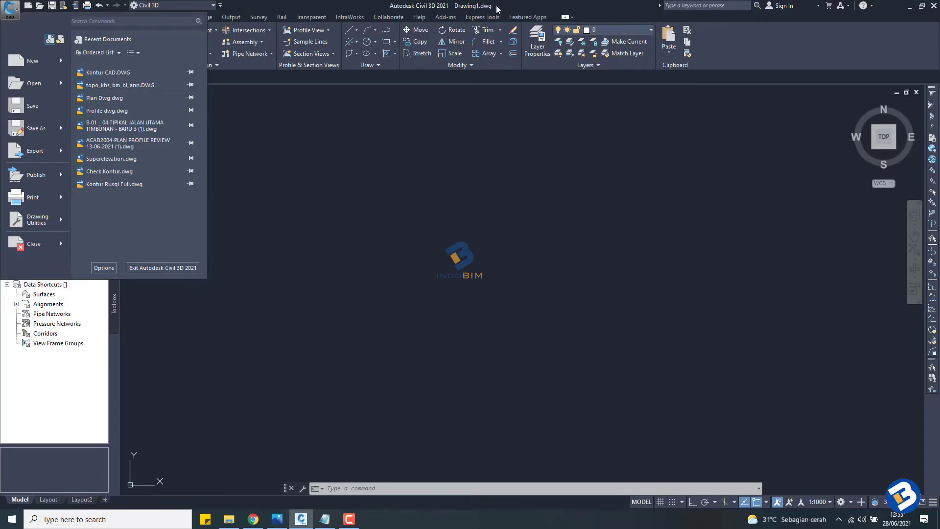
pyautogui.click(515, 4)
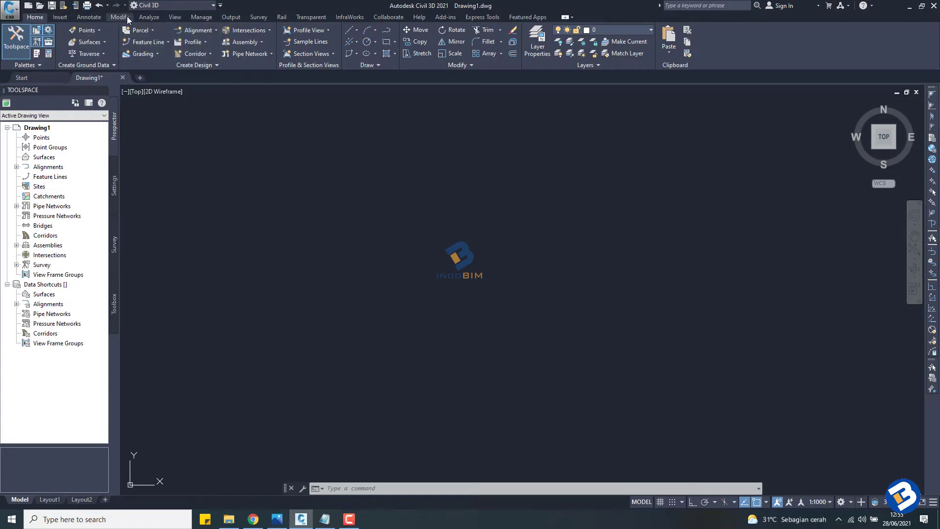
pyautogui.click(16, 16)
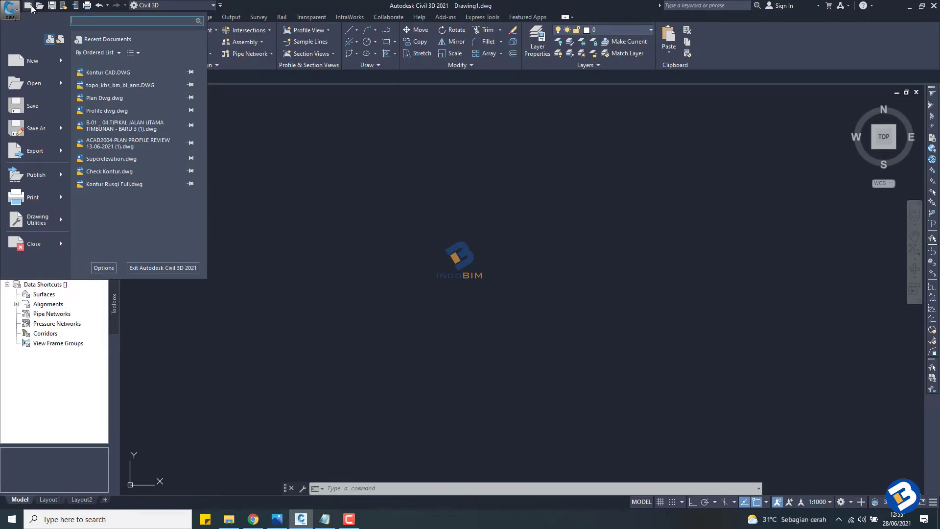
pyautogui.click(20, 12)
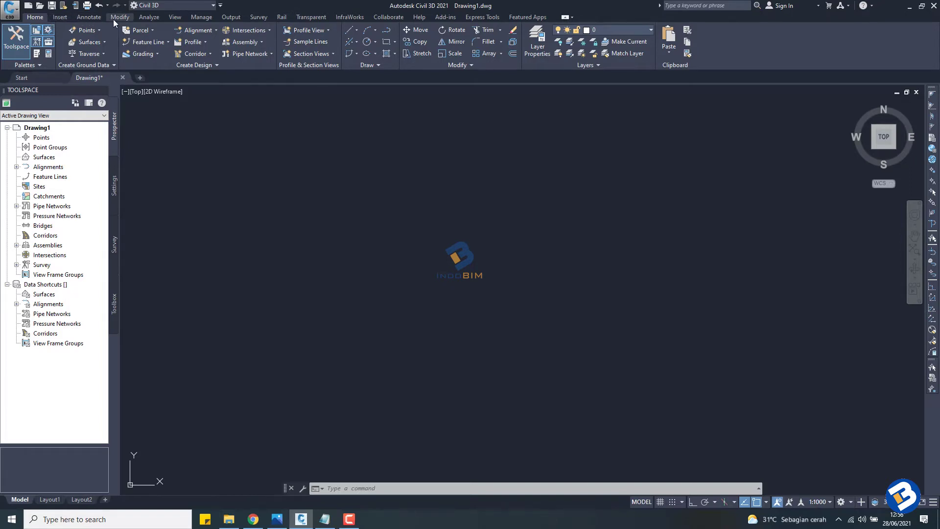
# - Browse the Analyze, View, Output, Survey, Transparent, InfraWorks, Annotate and Modify ribbon tabs, then return to Home
pyautogui.click(148, 18)
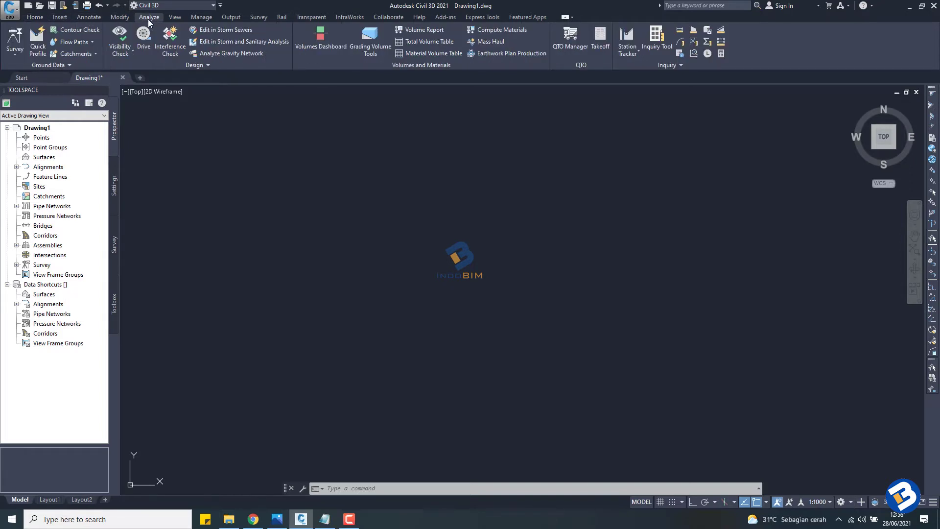
pyautogui.click(180, 19)
pyautogui.click(230, 17)
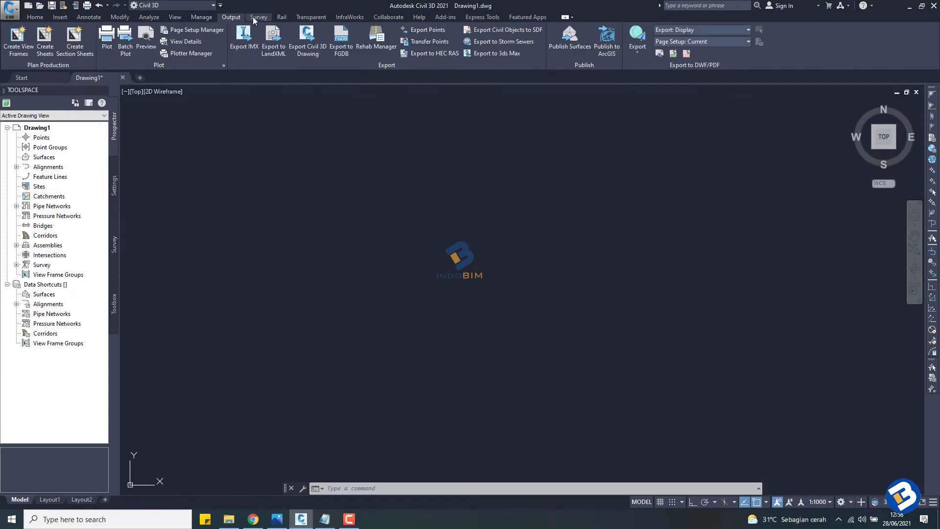
pyautogui.click(259, 17)
pyautogui.click(306, 18)
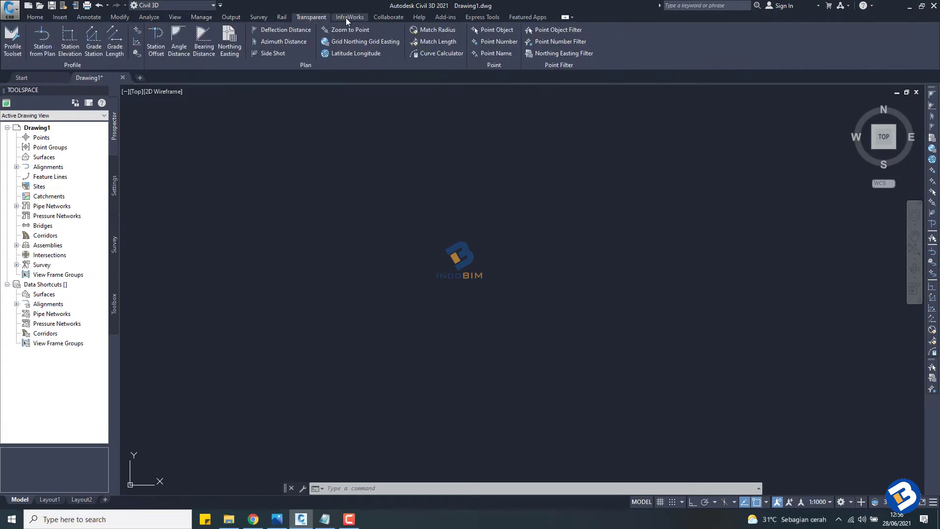
pyautogui.click(348, 16)
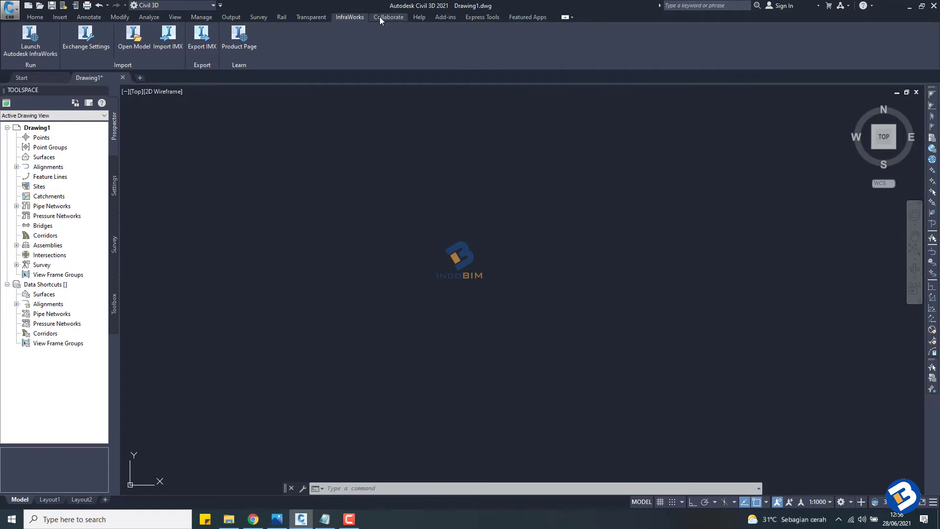
pyautogui.click(66, 17)
pyautogui.click(122, 17)
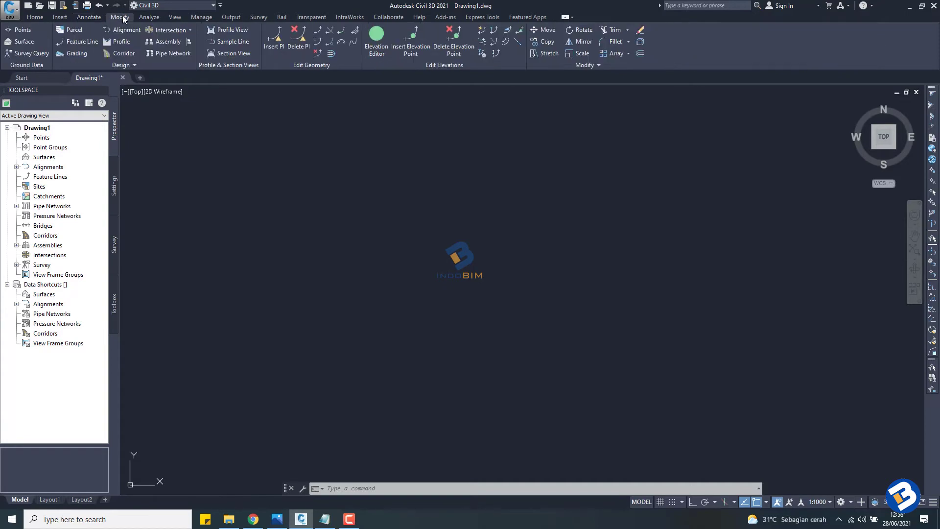
pyautogui.click(36, 18)
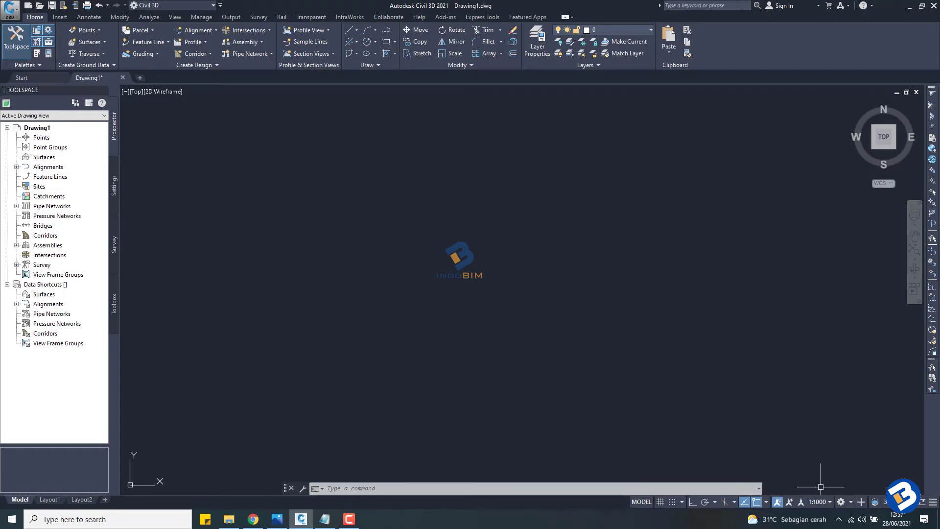
# - Inspect the status bar's annotation scale, workspace and object snap lists
pyautogui.click(827, 503)
pyautogui.click(851, 502)
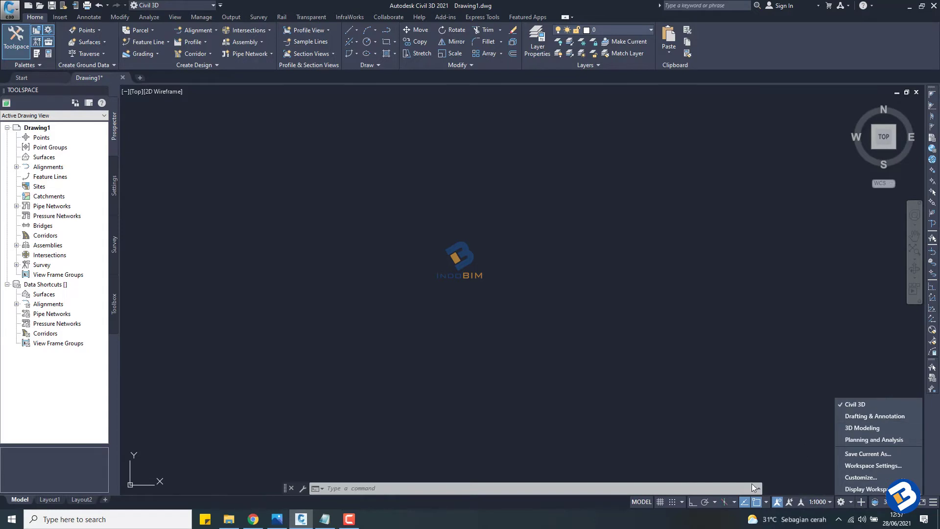
pyautogui.click(766, 504)
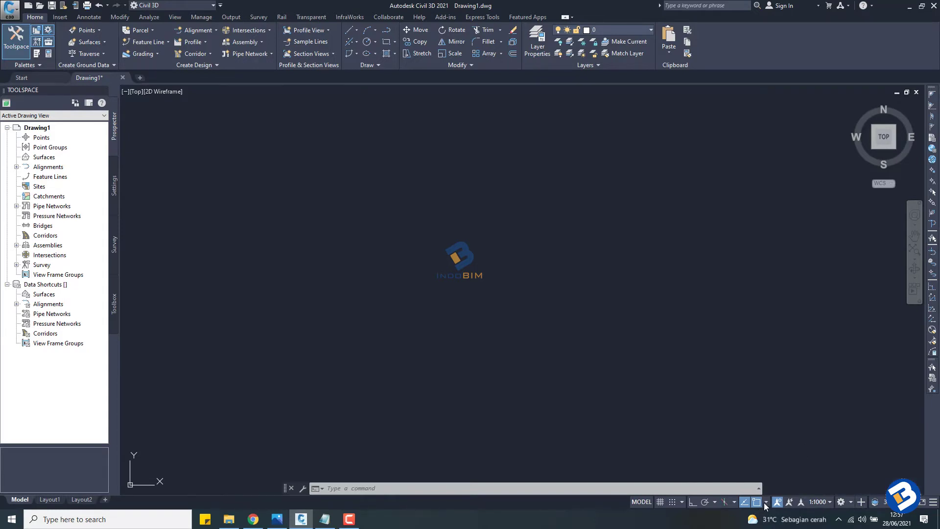
pyautogui.click(766, 503)
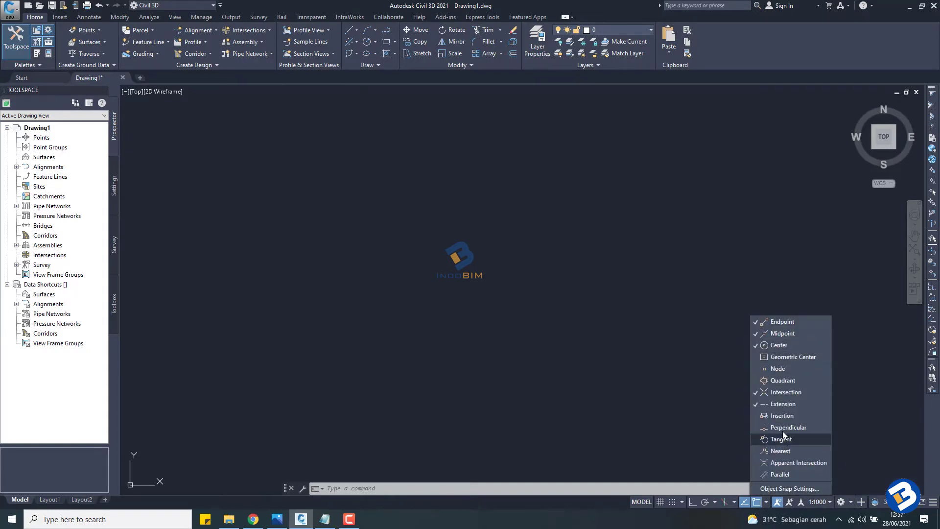
pyautogui.click(576, 510)
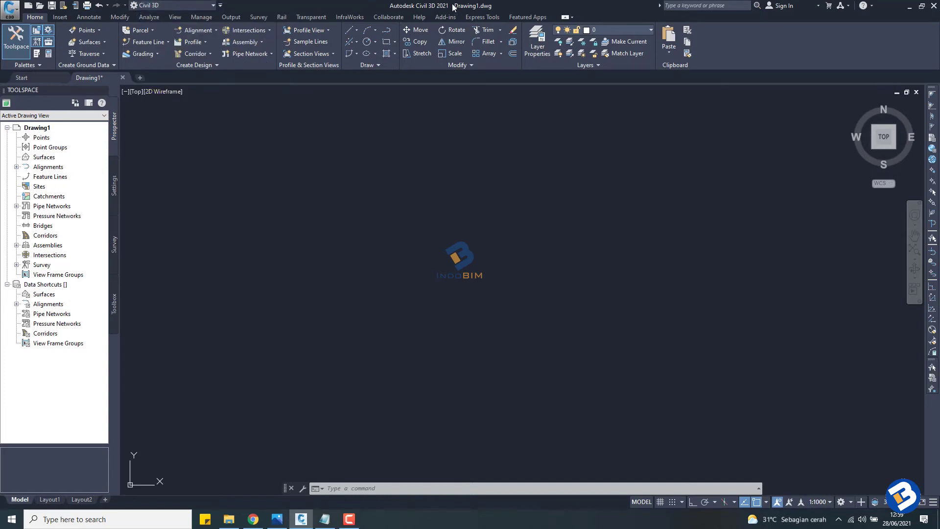
# - Switch the workspace to Drafting & Annotation, then to 3D Modeling
pyautogui.click(214, 5)
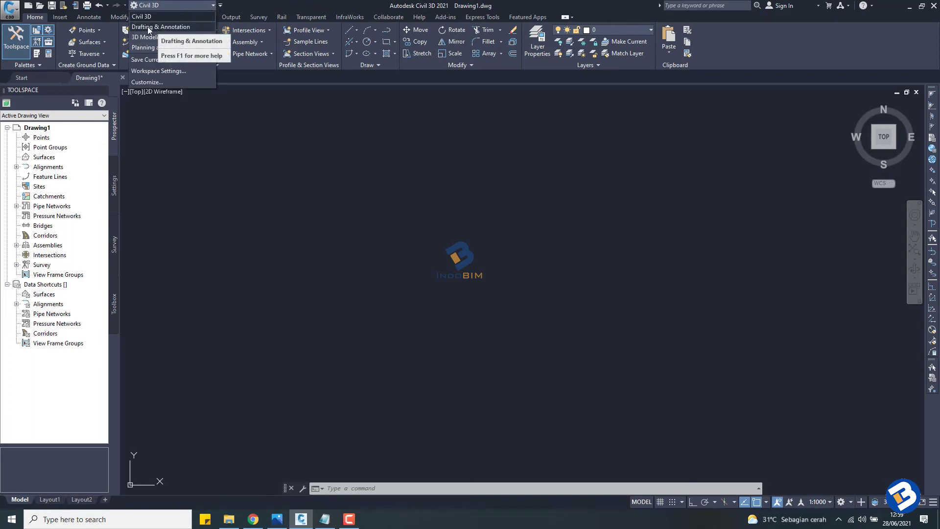
pyautogui.click(148, 26)
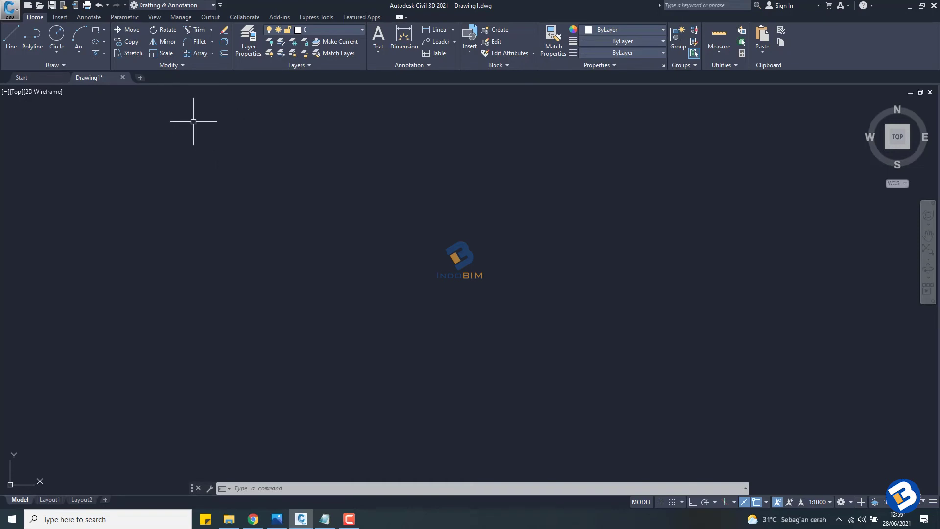
pyautogui.click(211, 6)
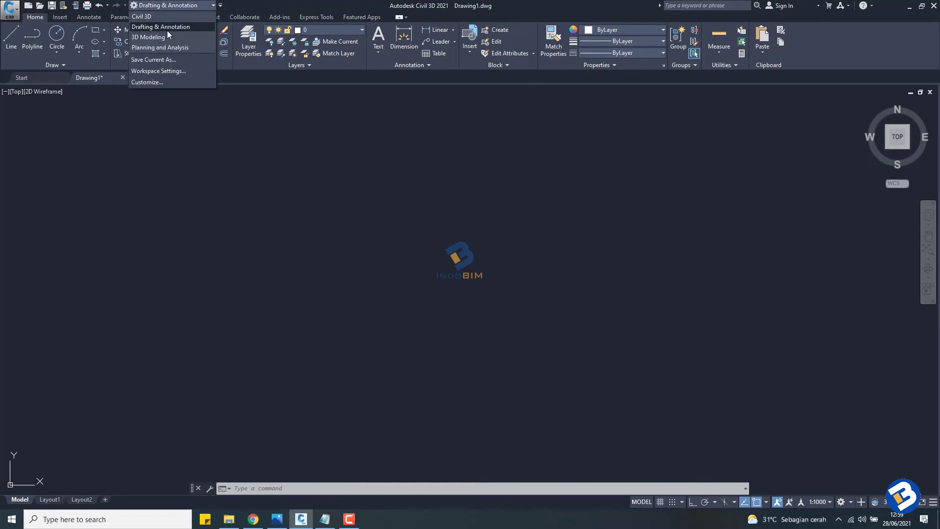
pyautogui.click(156, 38)
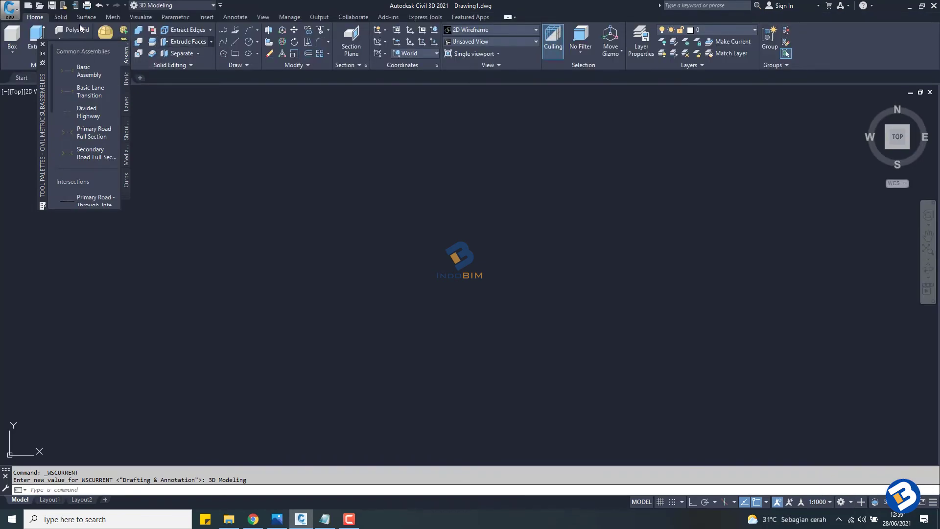
# - Browse the 3D Modeling ribbon tabs, then switch to the Planning and Analysis workspace
pyautogui.click(69, 17)
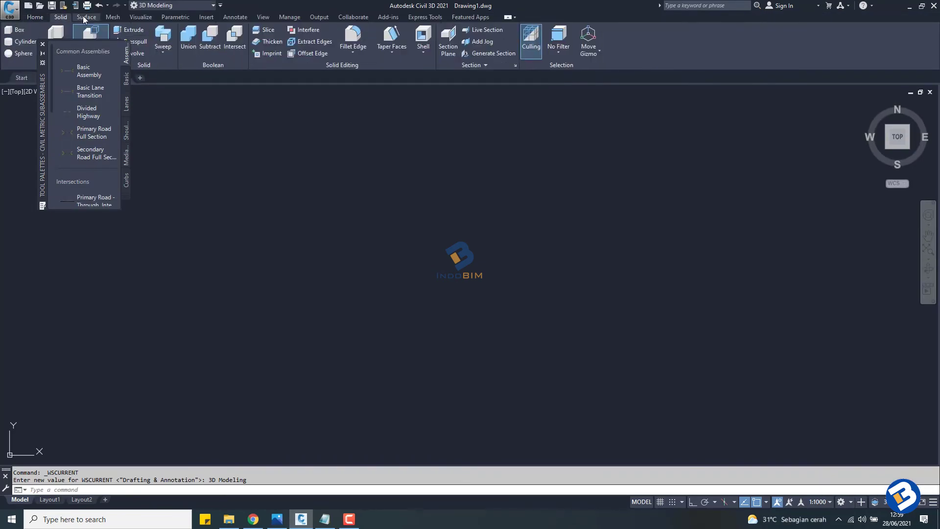
pyautogui.click(139, 18)
pyautogui.click(112, 17)
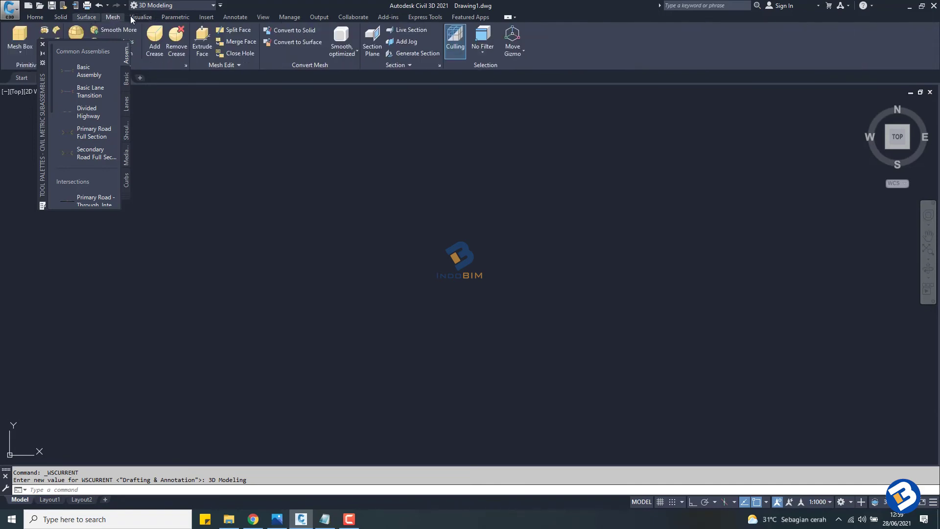
pyautogui.click(175, 17)
pyautogui.click(206, 17)
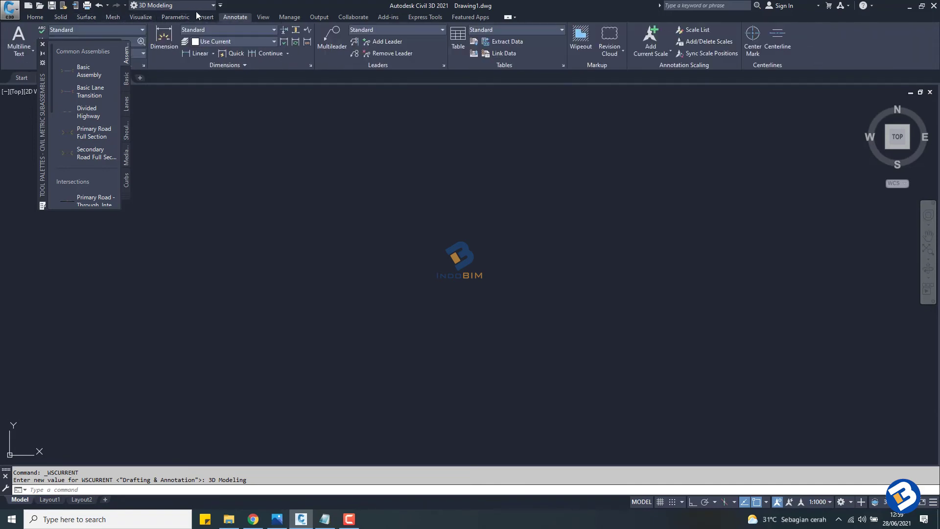
pyautogui.click(262, 18)
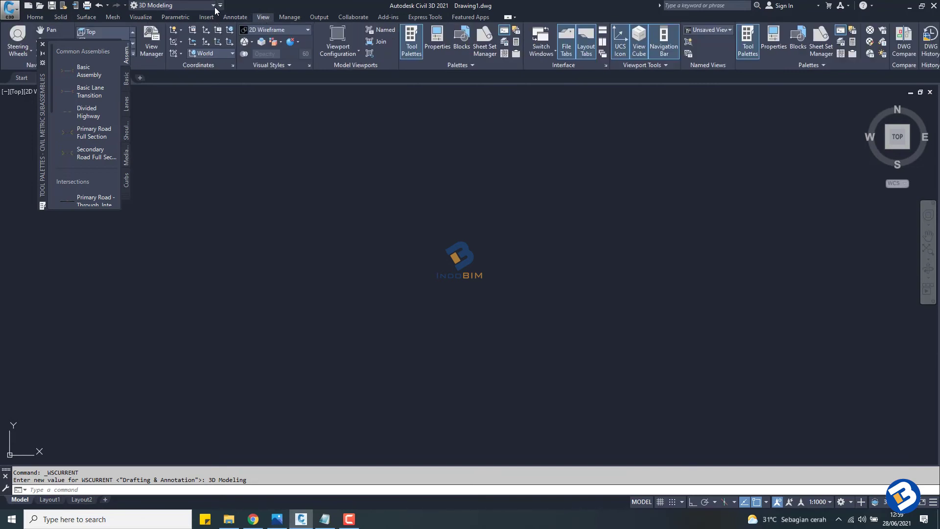
pyautogui.click(190, 5)
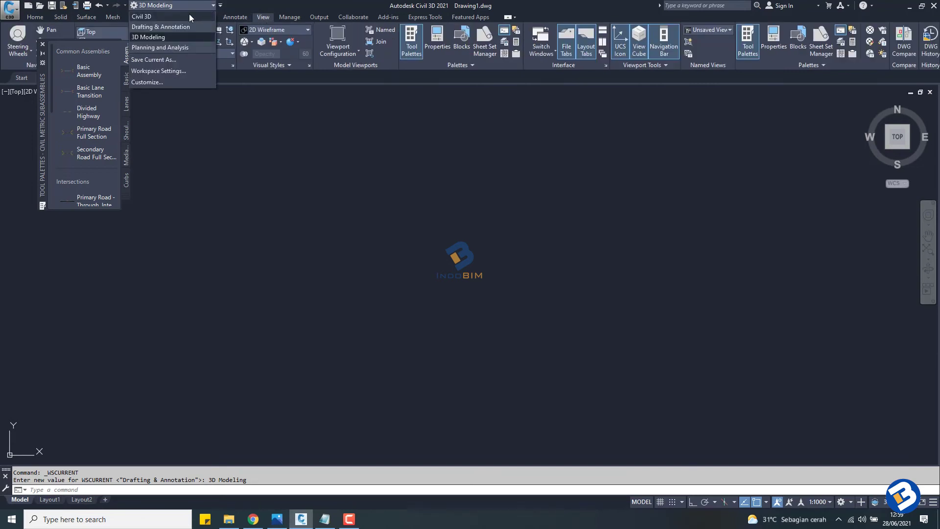
pyautogui.click(150, 48)
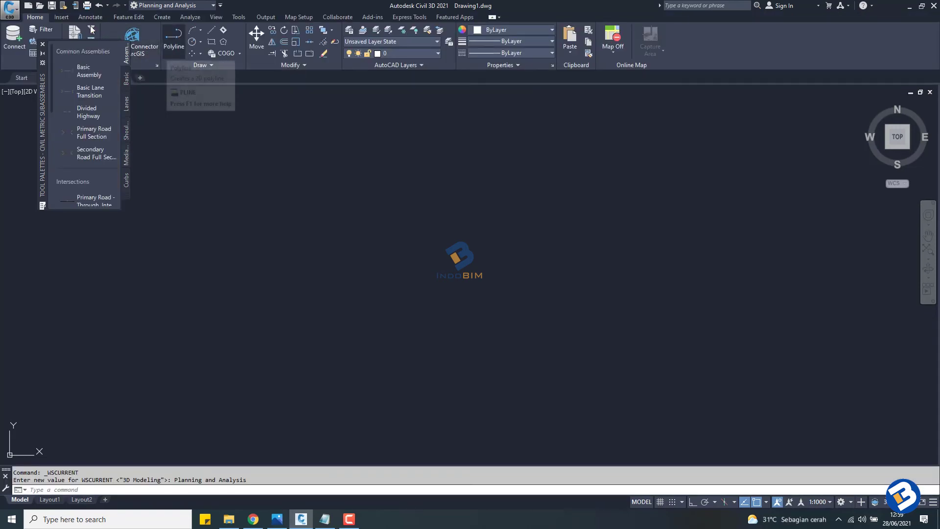
# - Browse the Planning and Analysis ribbon tabs, then return to the Civil 3D workspace
pyautogui.click(90, 18)
pyautogui.click(131, 18)
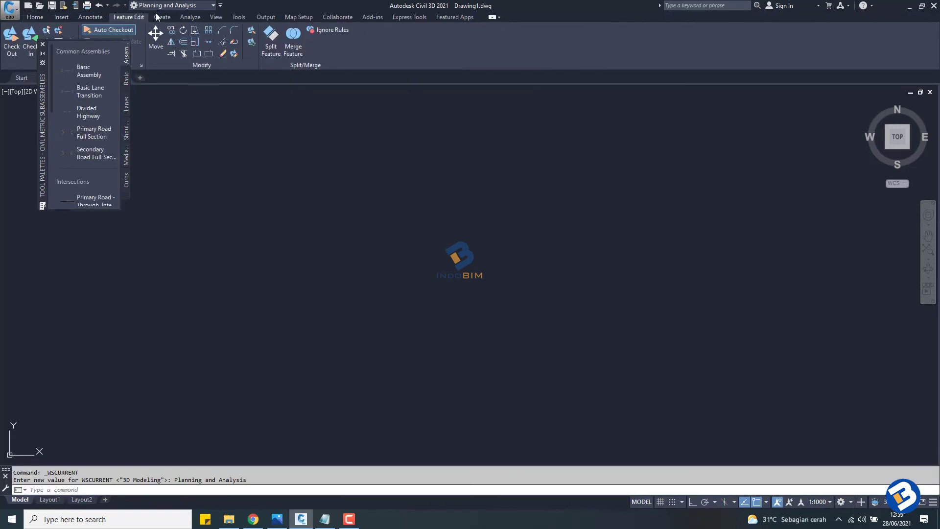
pyautogui.click(190, 18)
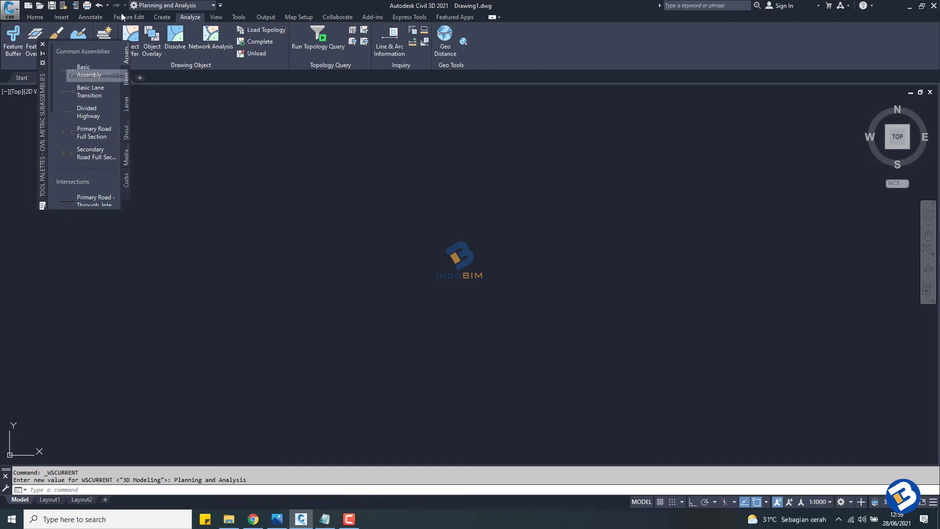
pyautogui.click(216, 17)
pyautogui.scroll(-1, 229, 17)
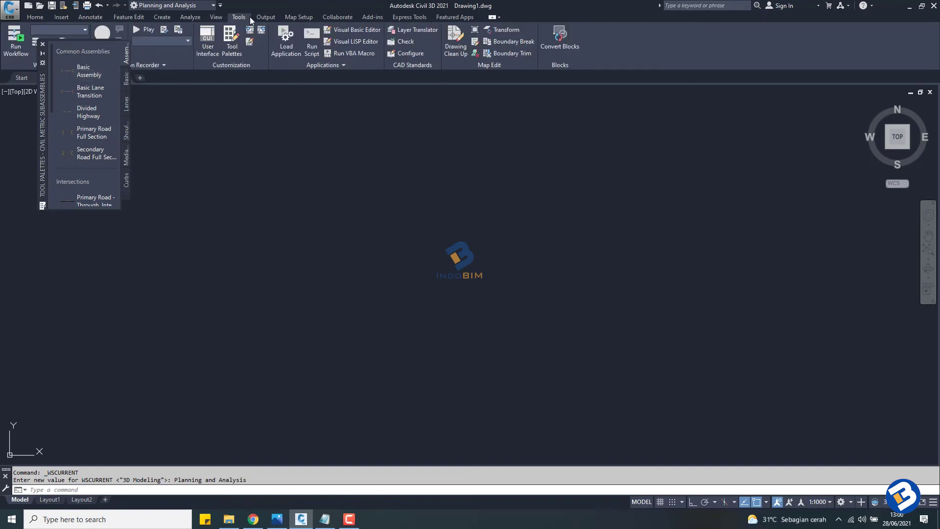
pyautogui.scroll(-1, 228, 17)
pyautogui.click(212, 6)
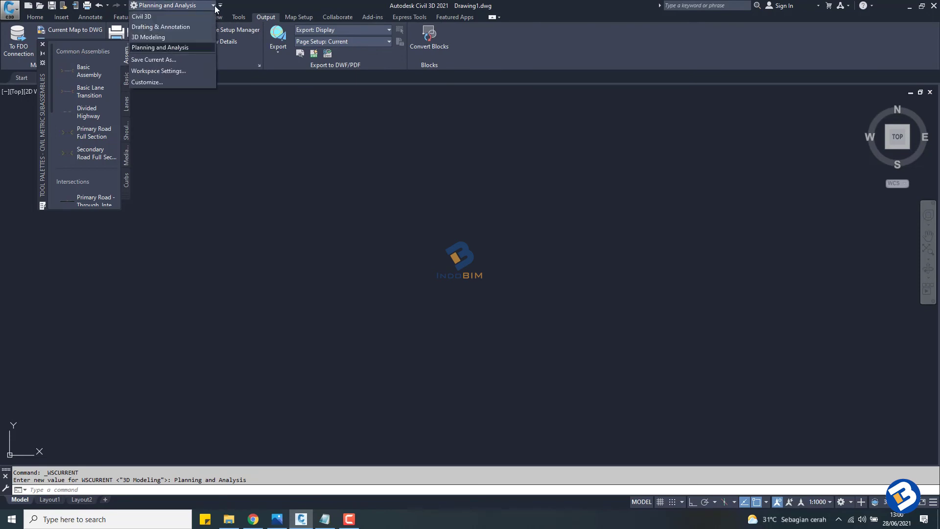
pyautogui.click(148, 15)
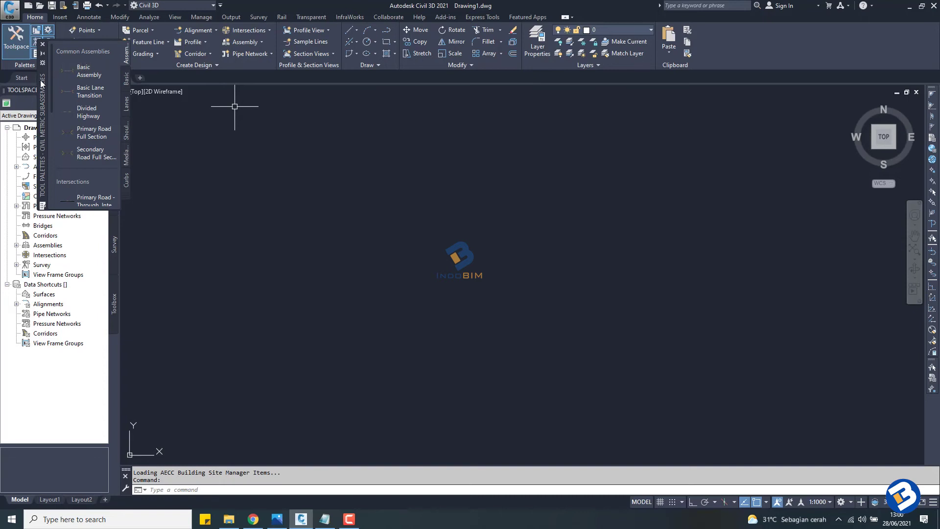
# - Float the subassemblies palette over the drawing and view the application menu's export formats
pyautogui.moveTo(42, 86)
pyautogui.mouseDown()
pyautogui.moveTo(35, 97)
pyautogui.moveTo(348, 145)
pyautogui.moveTo(234, 195)
pyautogui.mouseUp()
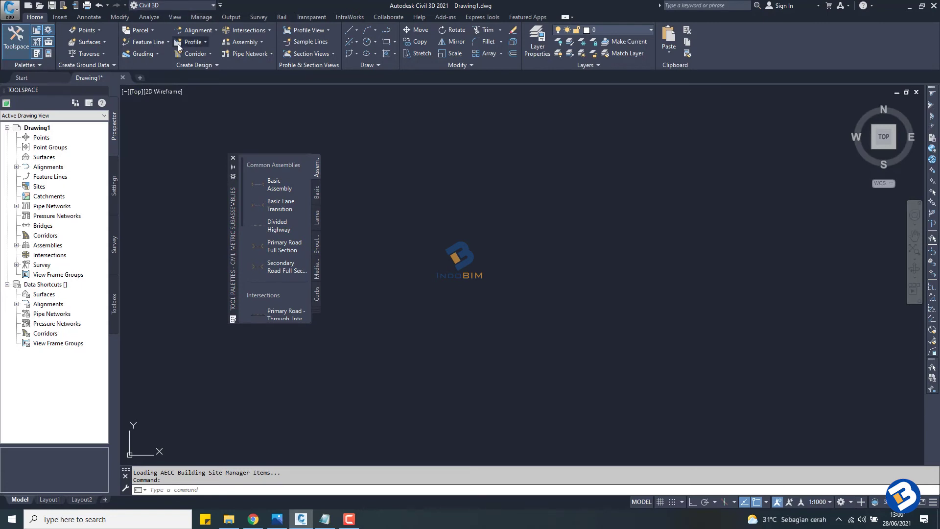
pyautogui.click(9, 9)
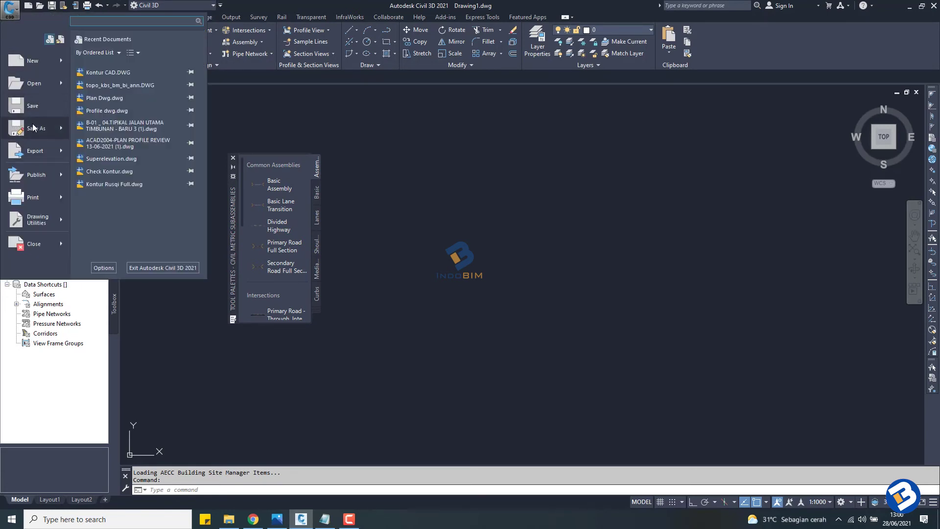
pyautogui.click(34, 153)
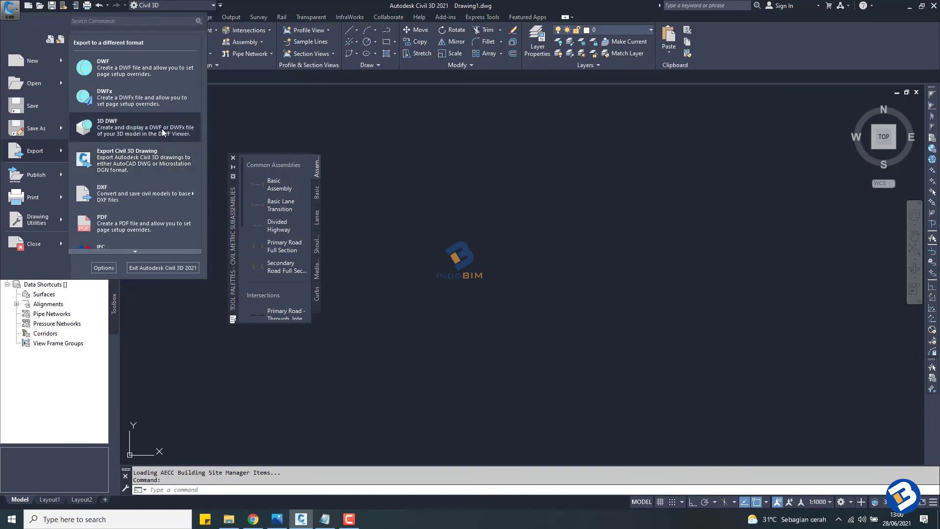
pyautogui.click(121, 277)
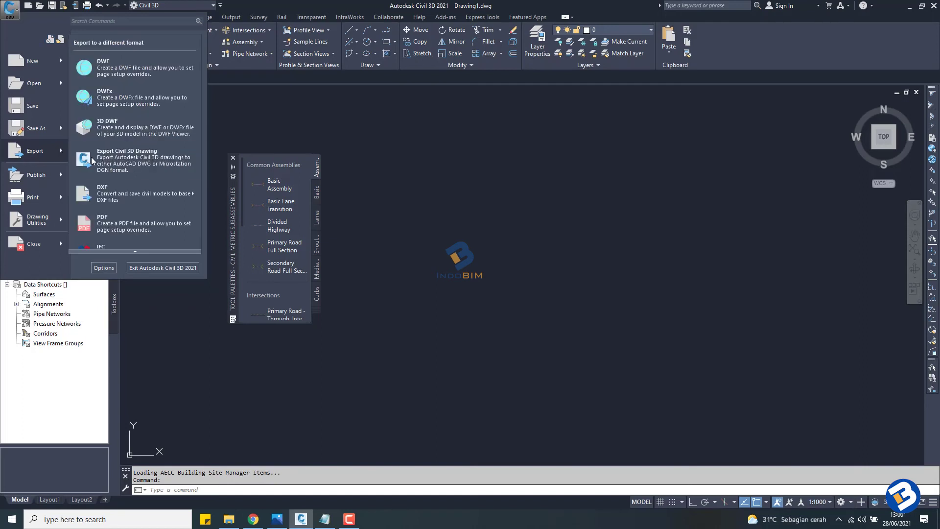
pyautogui.click(193, 281)
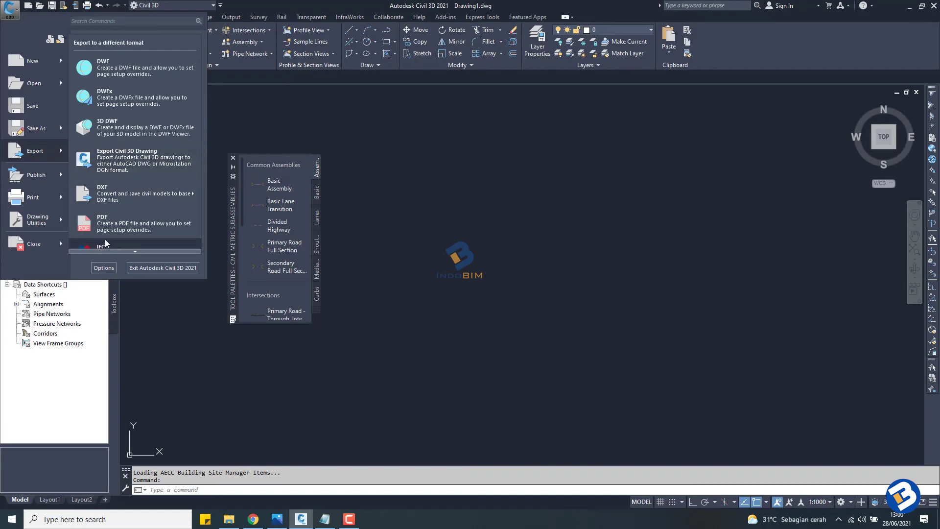
pyautogui.scroll(-1, 103, 248)
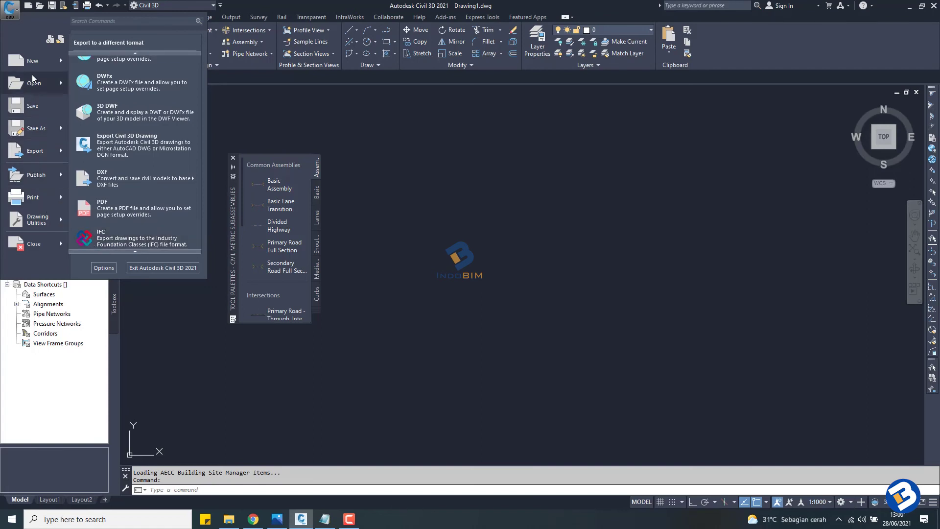
# - Return to Recent Documents, then close the application menu
pyautogui.click(49, 39)
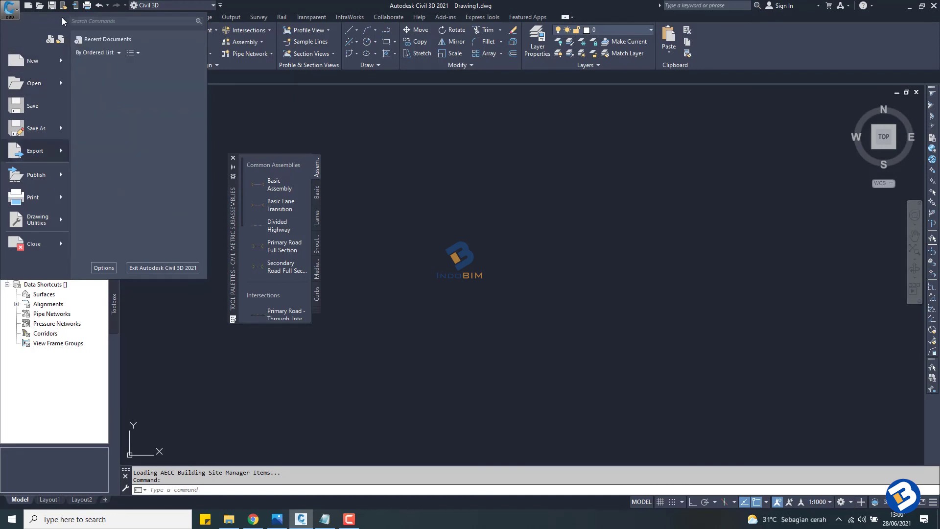
pyautogui.click(599, 2)
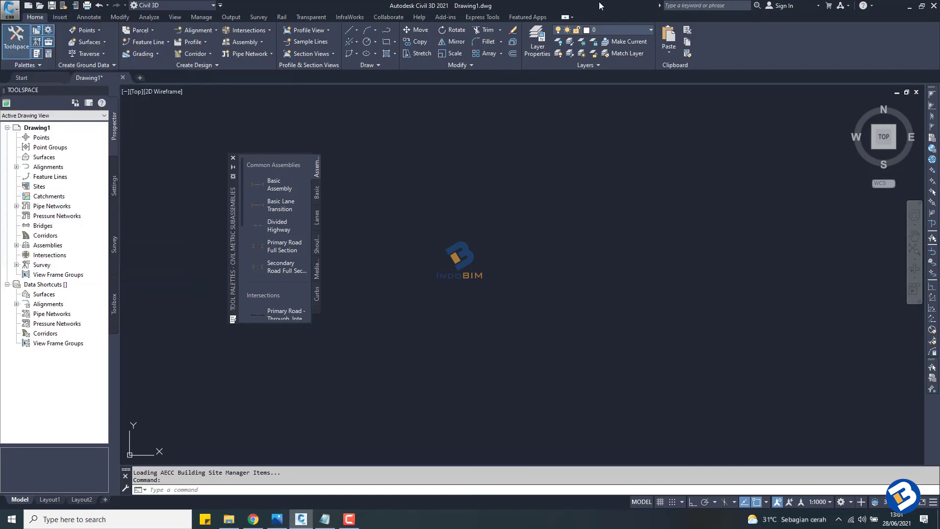